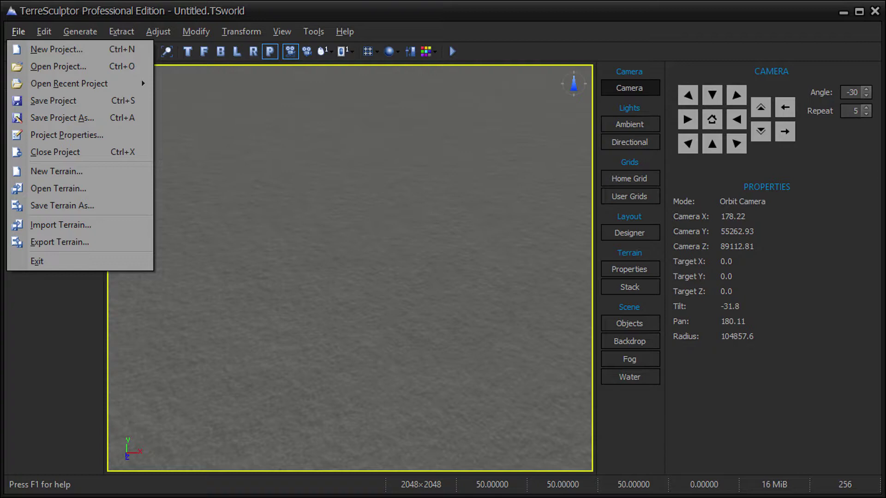
# Browse the Edit, Generate and Extract menus, stopping on the mask extraction commands
pyautogui.press('Right')
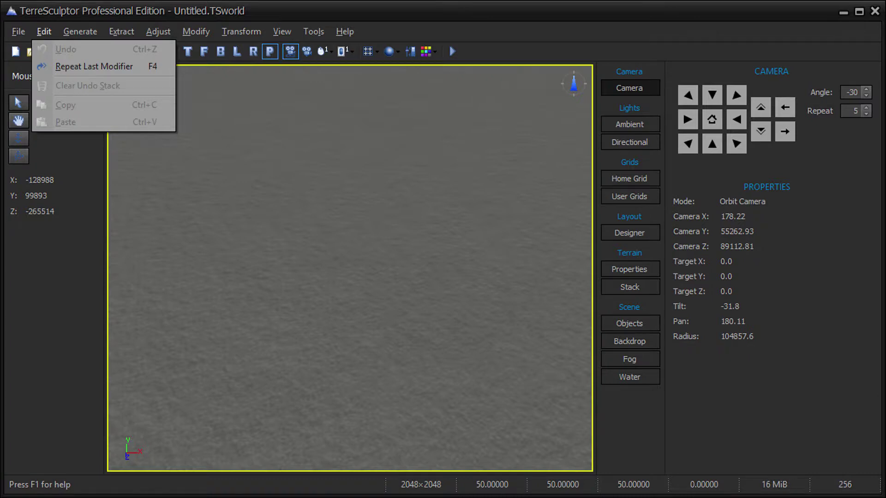
pyautogui.press('Right')
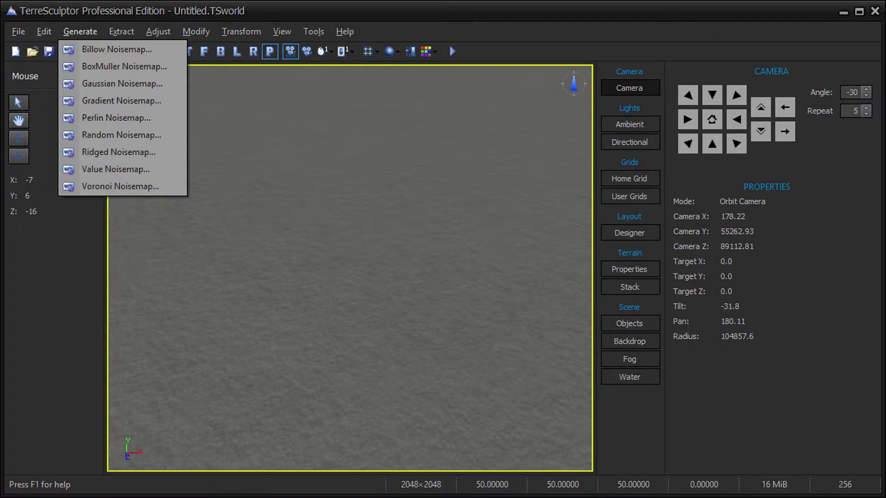
pyautogui.press('Right')
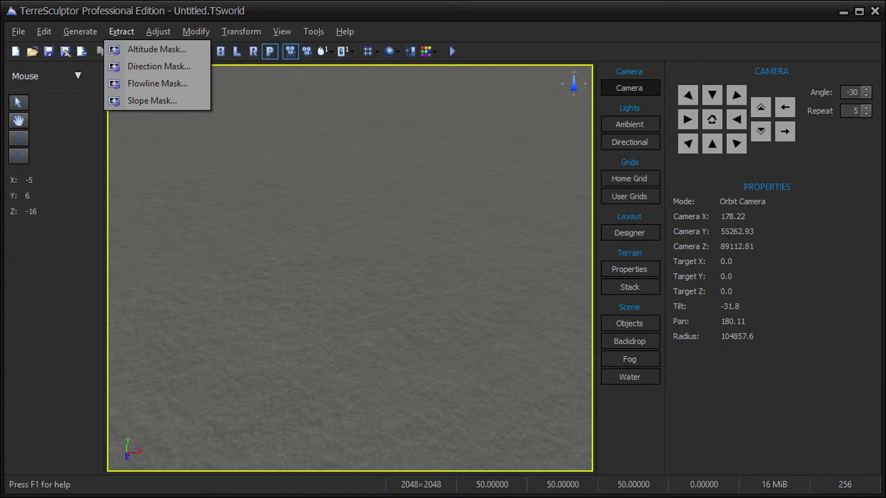
# Step through the Adjust, Modify, Transform, View, Tools and Help menus, ending on Help
pyautogui.press('Right')
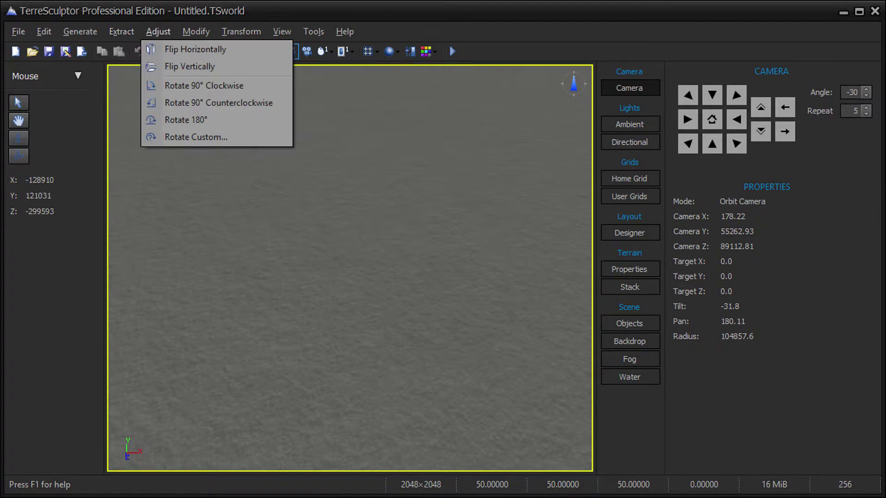
pyautogui.press('Right')
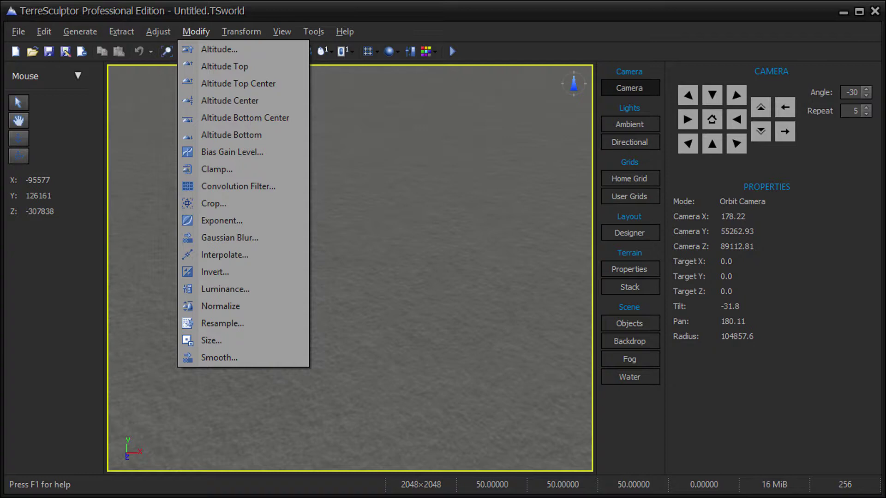
pyautogui.press('Right')
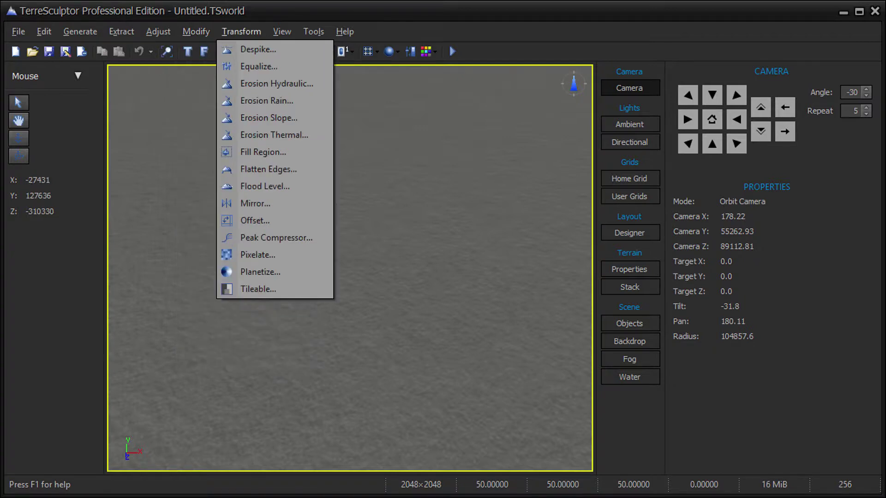
pyautogui.press('Left')
pyautogui.press('Left')
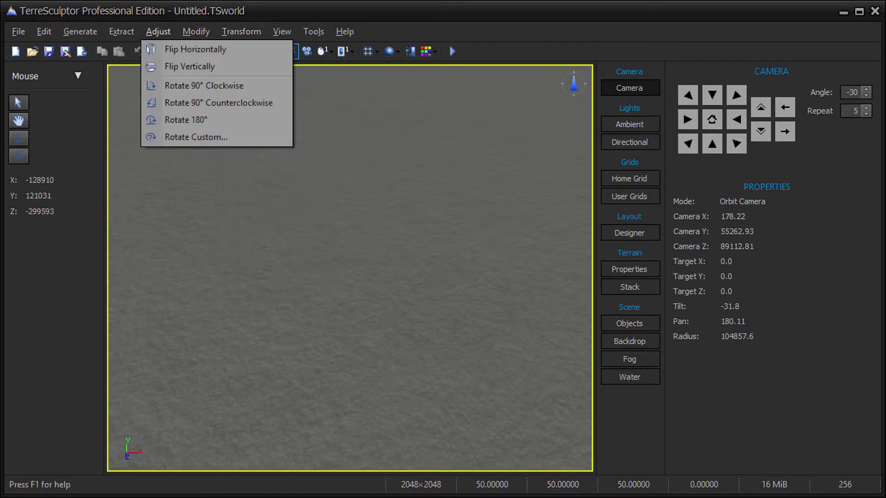
pyautogui.press('Right')
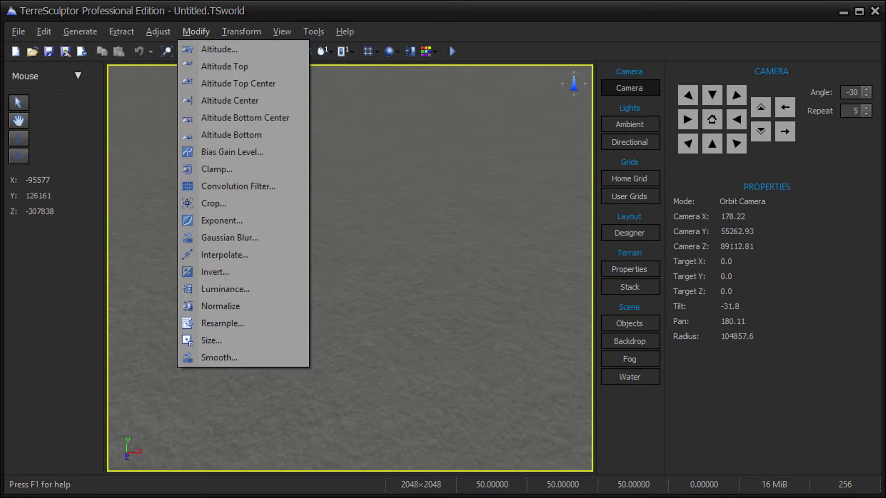
pyautogui.press('Right')
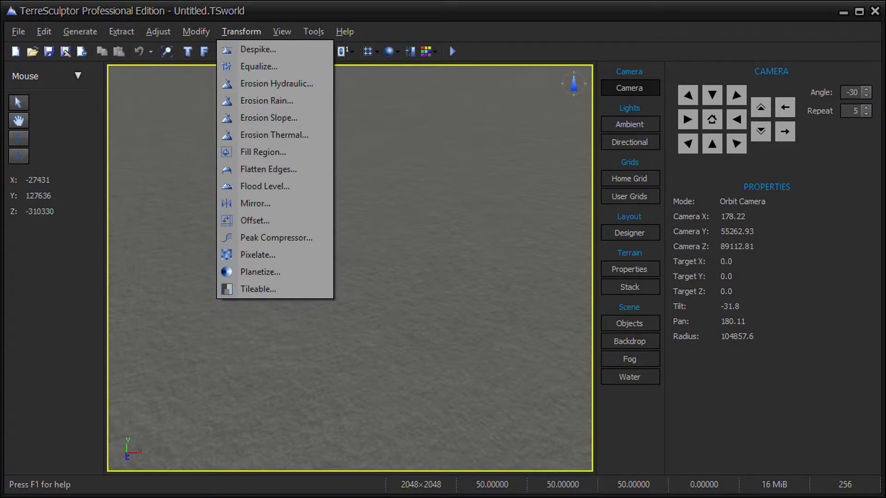
pyautogui.press('Right')
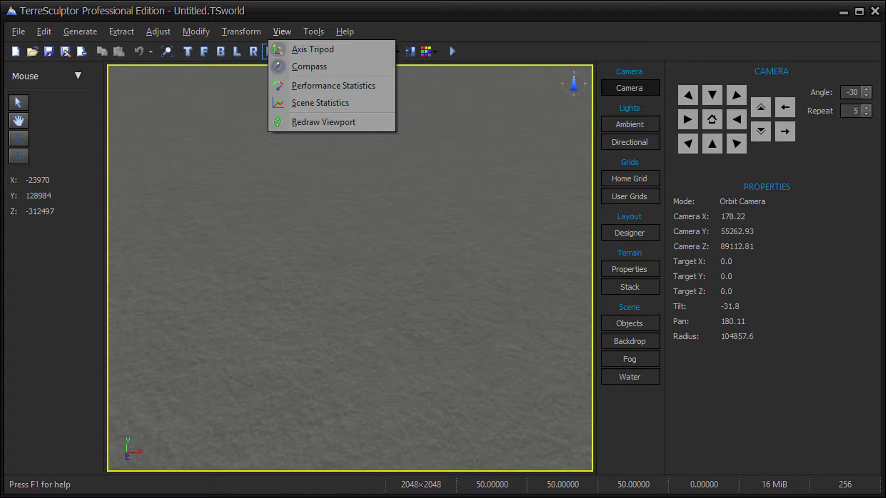
pyautogui.press('Right')
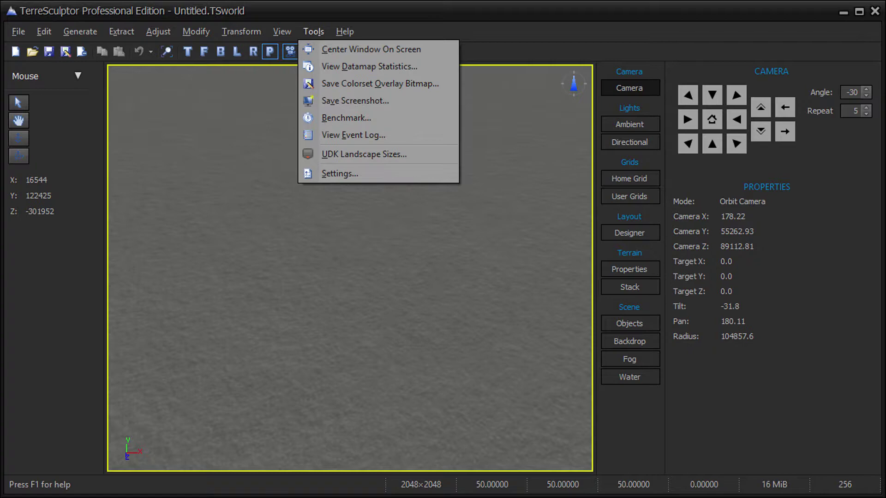
pyautogui.press('Right')
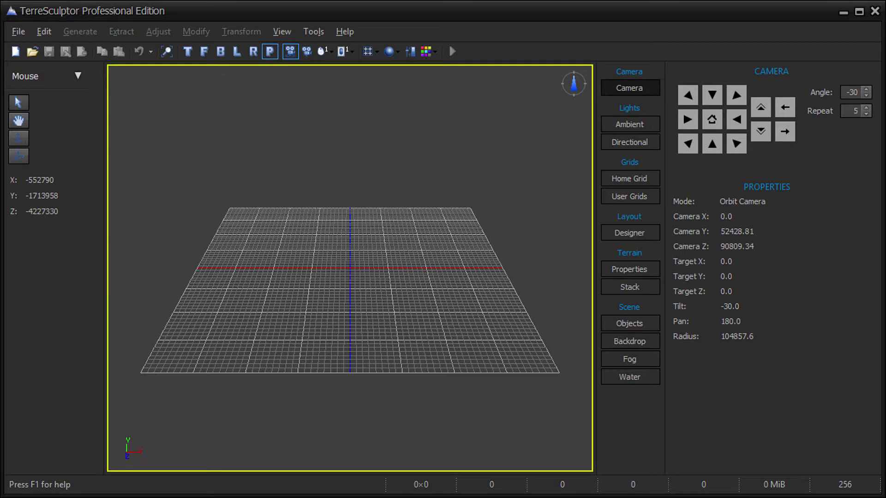
# Open the New Datamap dialog with Ctrl+N
pyautogui.hotkey('ctrl', 'n')
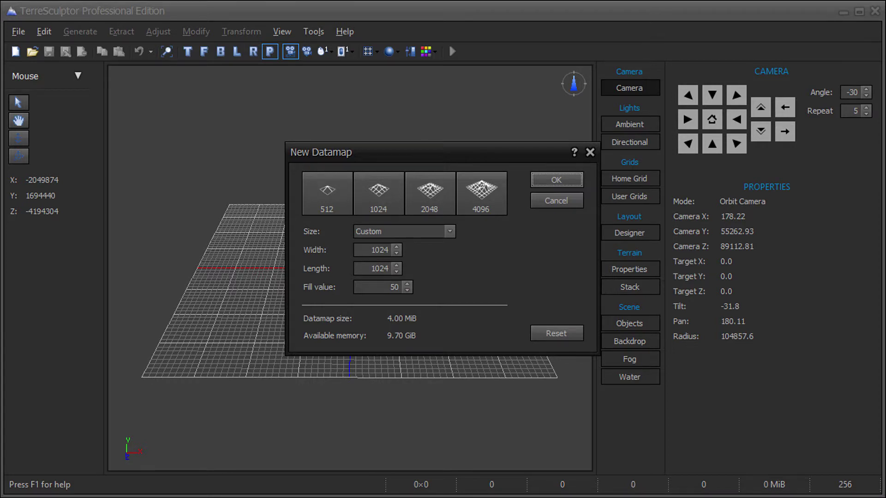
# Create a flat 512×512 terrain using the 512 preset in the New Datamap dialog
pyautogui.click(327, 193)
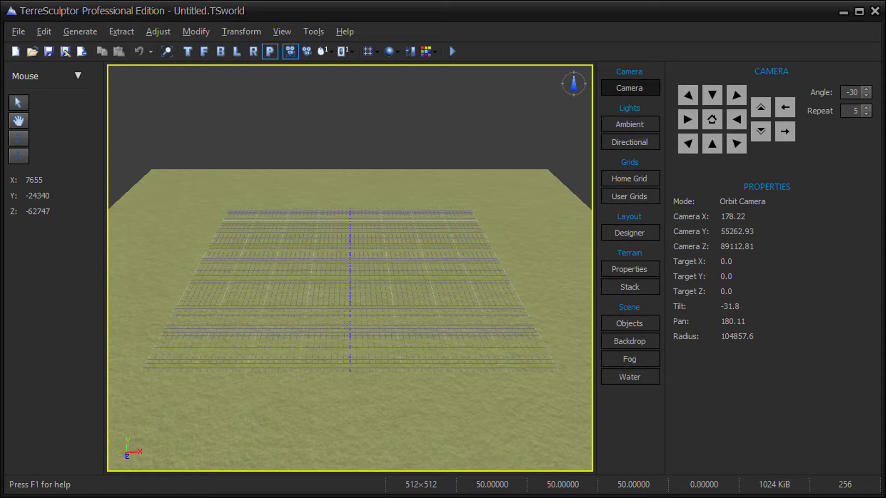
# Apply a Gradient Noisemap with its default Plaster settings to the 512×512 terrain
pyautogui.hotkey('alt', 'g')
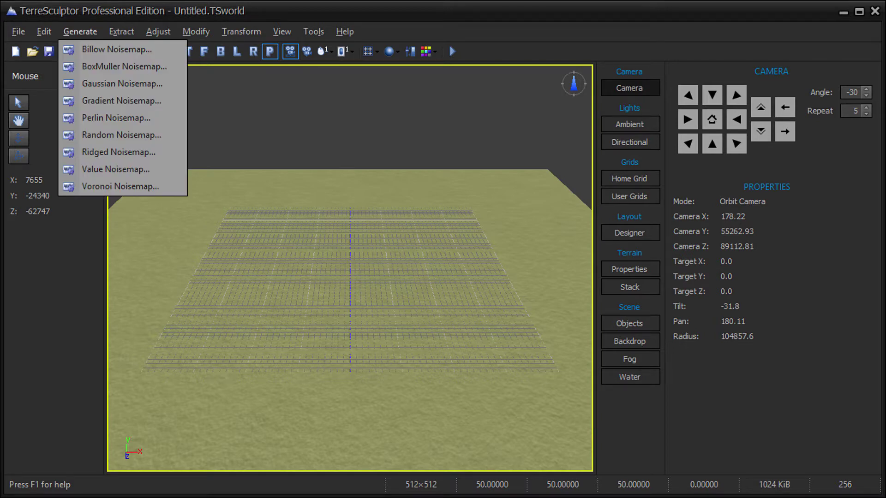
pyautogui.press('Down')
pyautogui.press('Down')
pyautogui.press('Down')
pyautogui.press('Down')
pyautogui.press('Return')
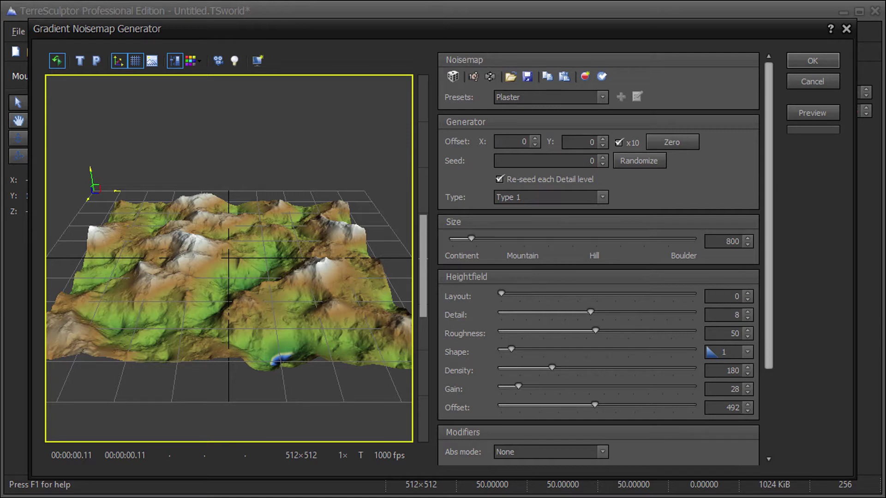
pyautogui.press('Return')
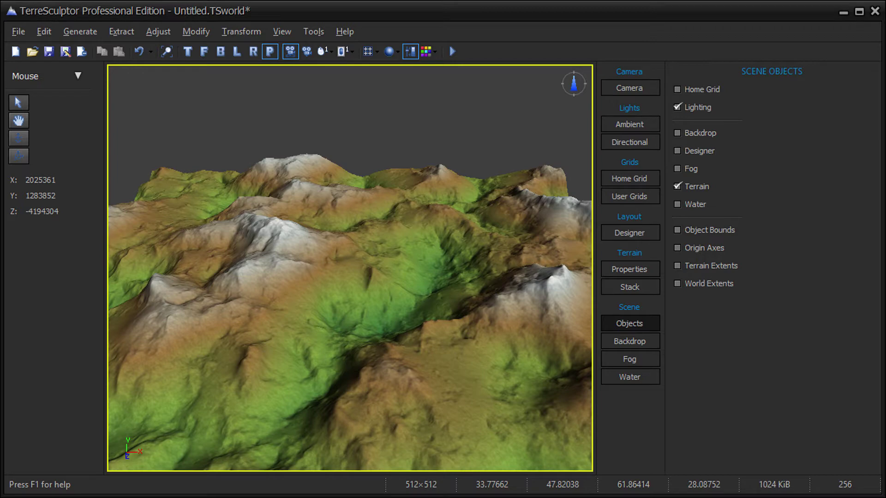
# Apply Erosion Rain with default parameters (20000 rain amount, Medium type) to the terrain
pyautogui.hotkey('alt', 't')
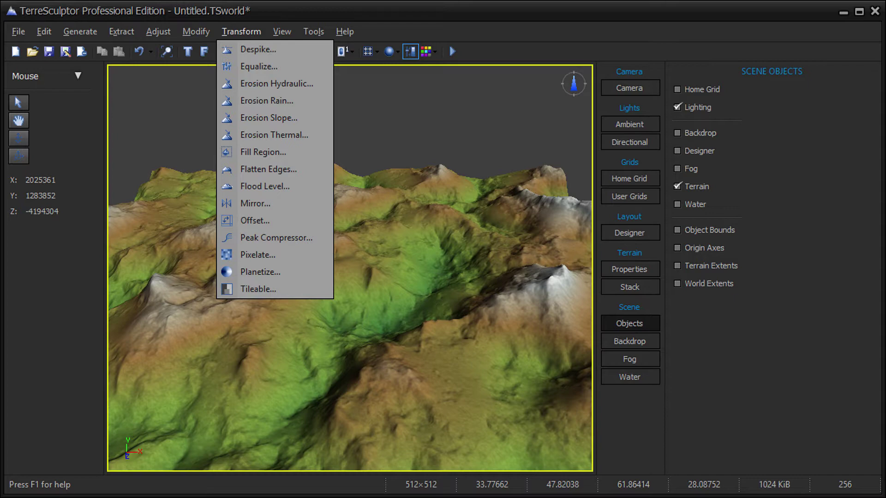
pyautogui.press('Down')
pyautogui.press('Down')
pyautogui.press('Down')
pyautogui.press('Down')
pyautogui.press('Return')
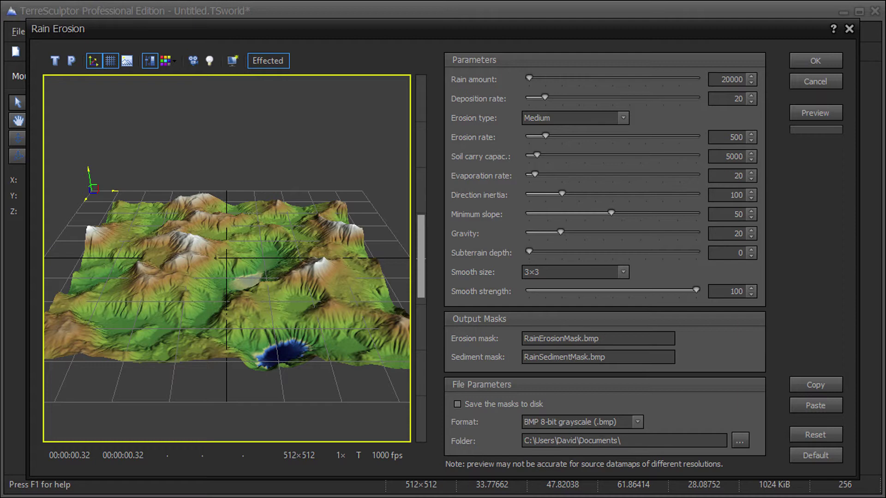
pyautogui.press('Escape')
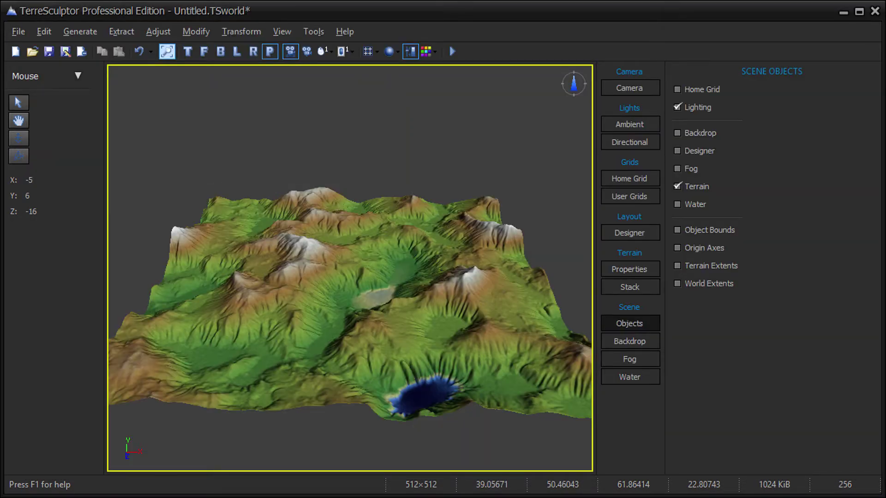
# Save the terrain as compressed 'My First Terrain File.TSmap' in C:\Temp
pyautogui.hotkey('alt', 'f')
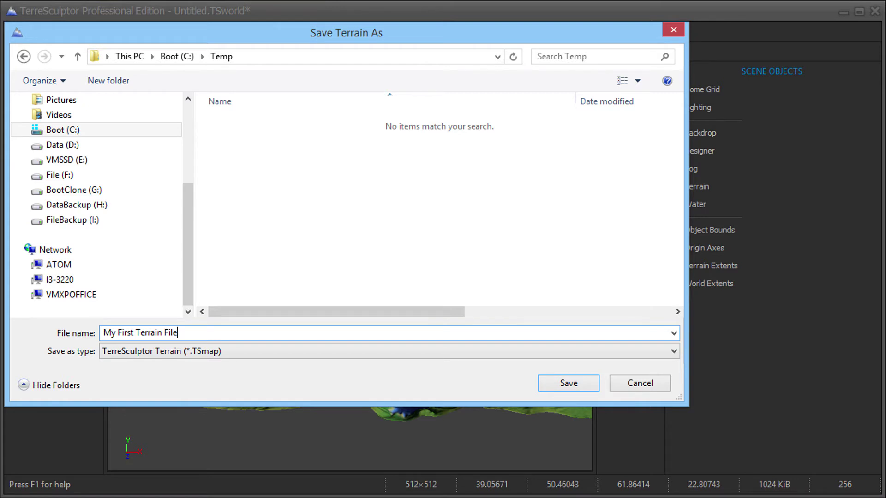
pyautogui.press('Return')
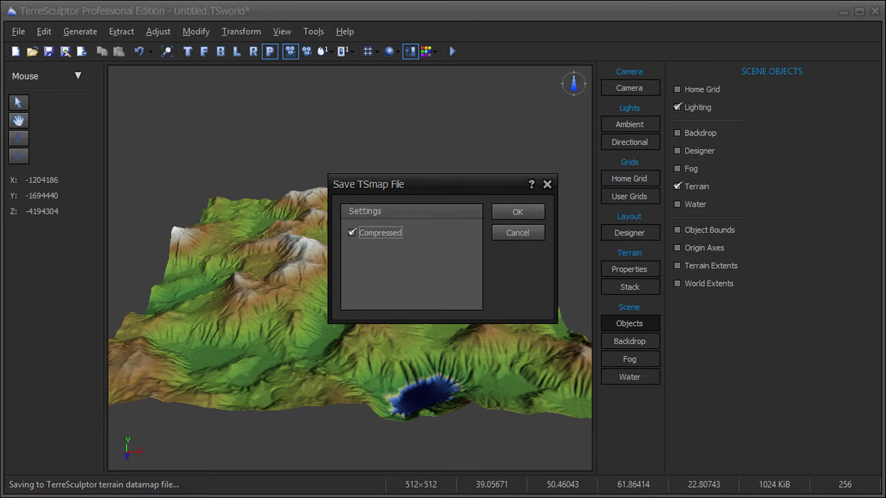
pyautogui.press('Return')
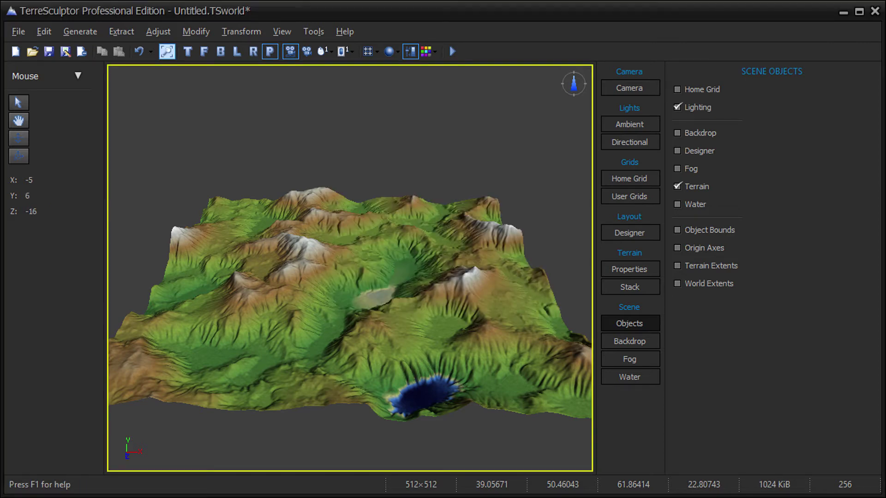